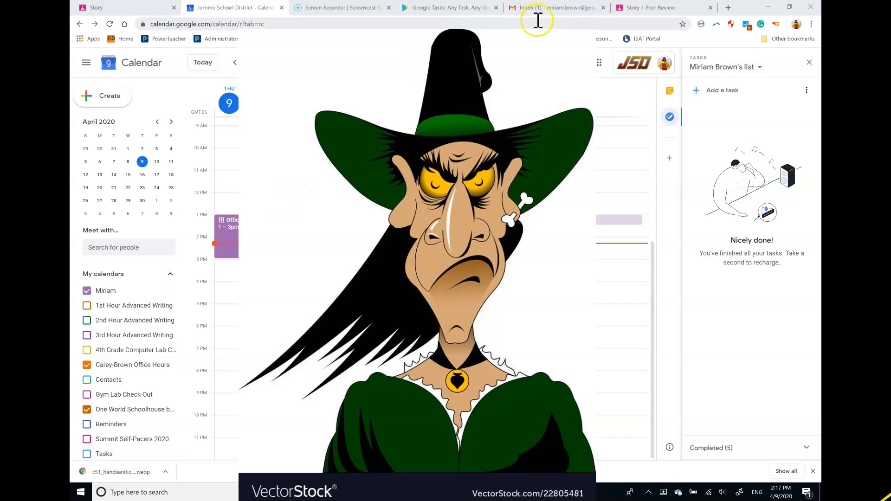
Step: Search the web for "google tasks" in a new browser tab and open the Google Tasks app page on Google Play
left_click(728, 7)
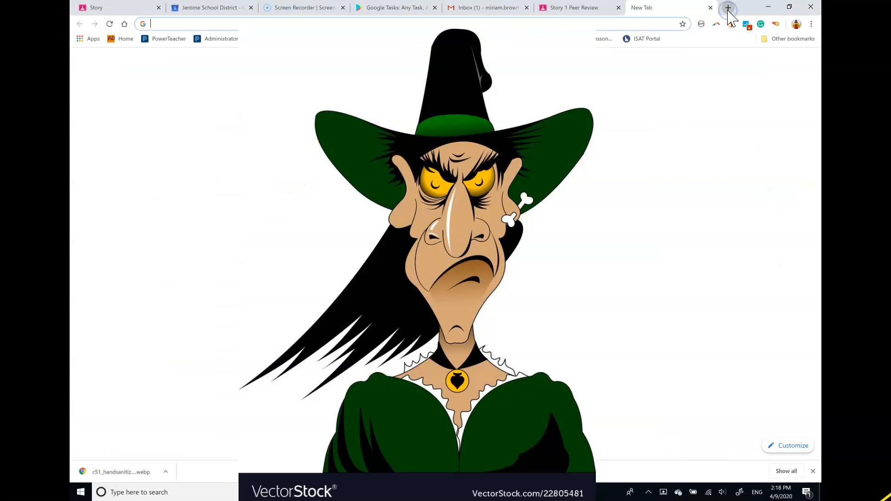
type("google tasks")
key("Return")
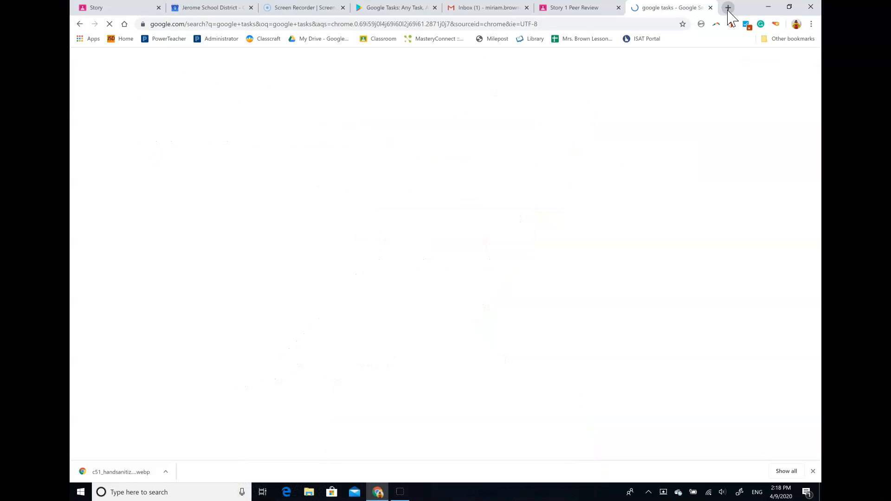
left_click(346, 145)
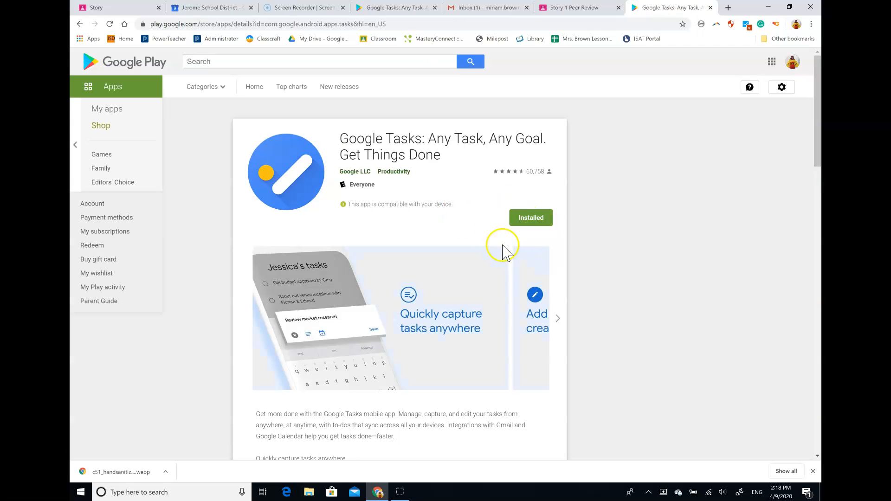
Step: Look at Google Calendar with Tasks hidden and at the Gmail inbox, and open Tasks beside the calendar
left_click(201, 11)
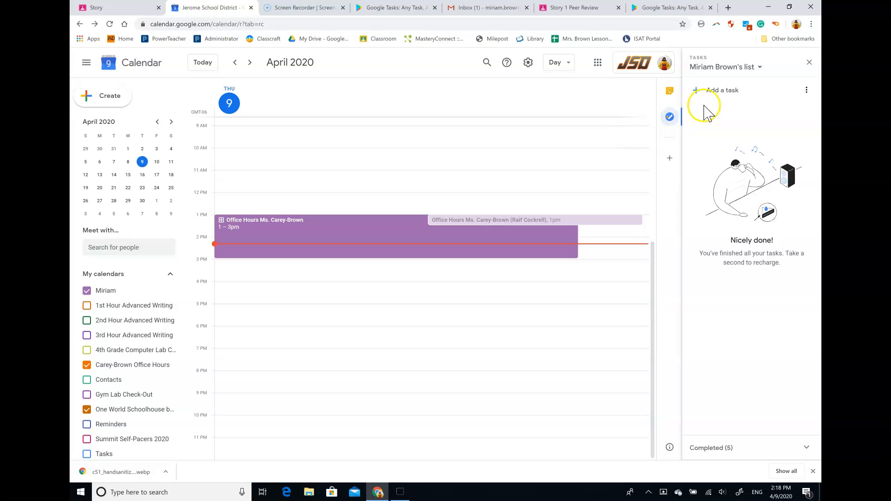
left_click(808, 62)
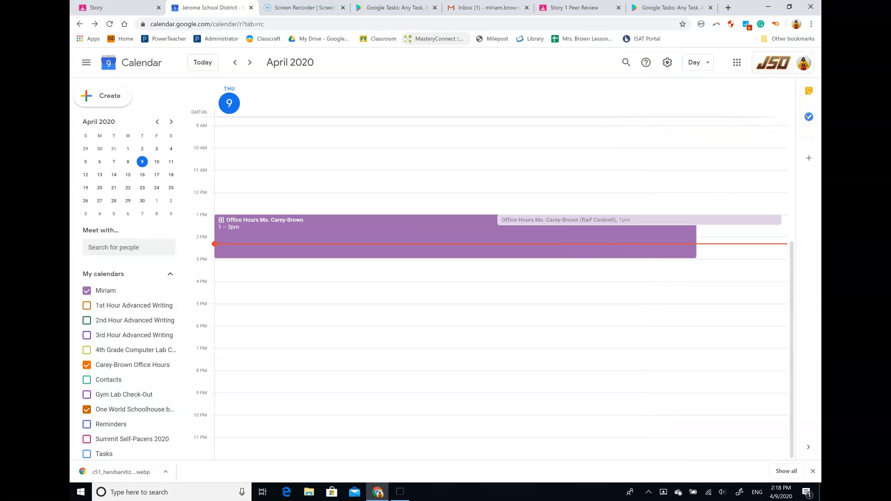
left_click(471, 9)
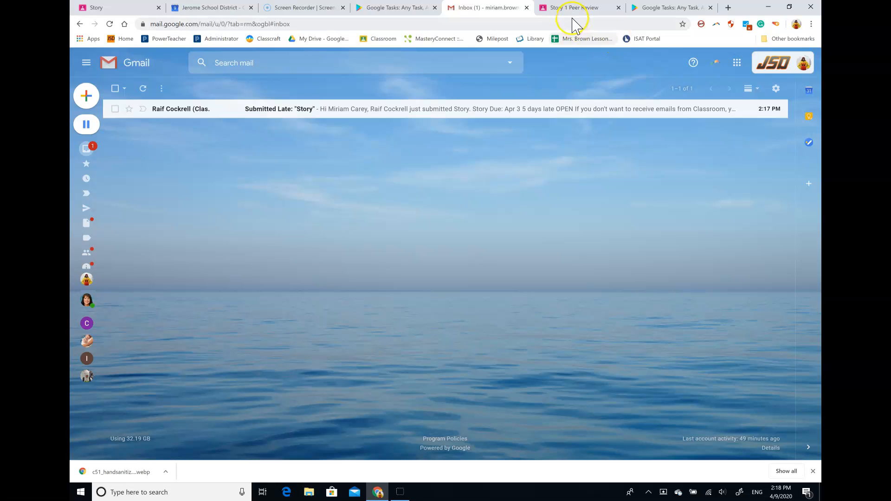
left_click(222, 8)
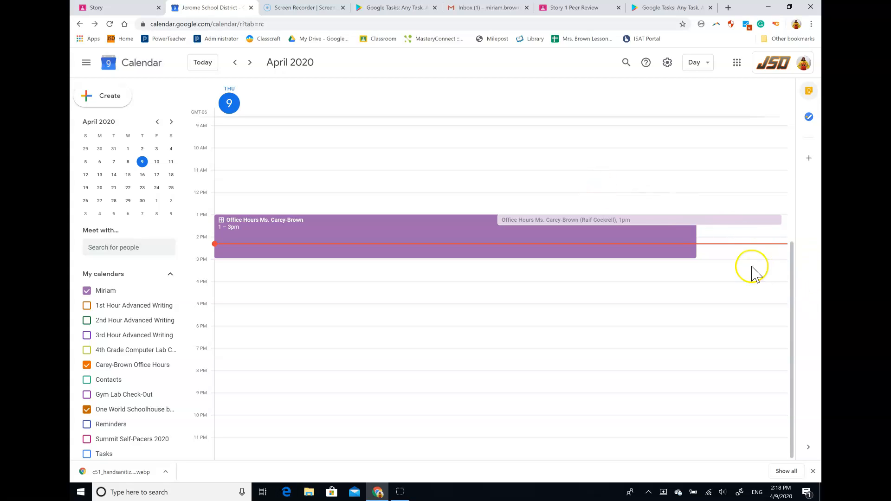
left_click(809, 118)
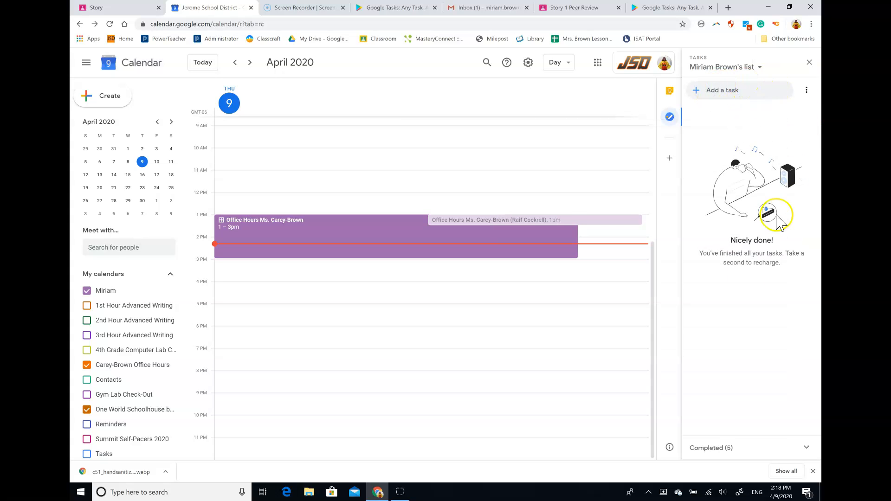
Step: Create a new task list named "Project: Classcraft Scratch Tutorials"
left_click(760, 67)
left_click(720, 203)
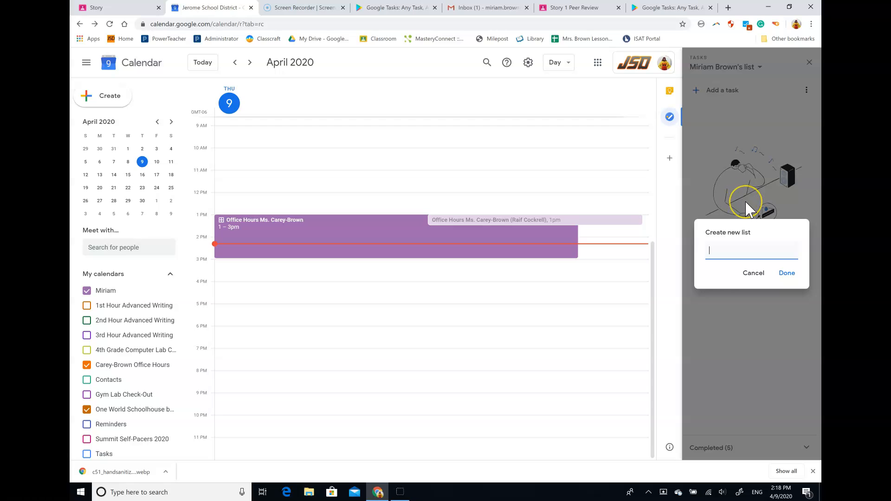
type("Projec")
type("t: Class")
type("craft ")
type("Scratch")
type(" Tuto")
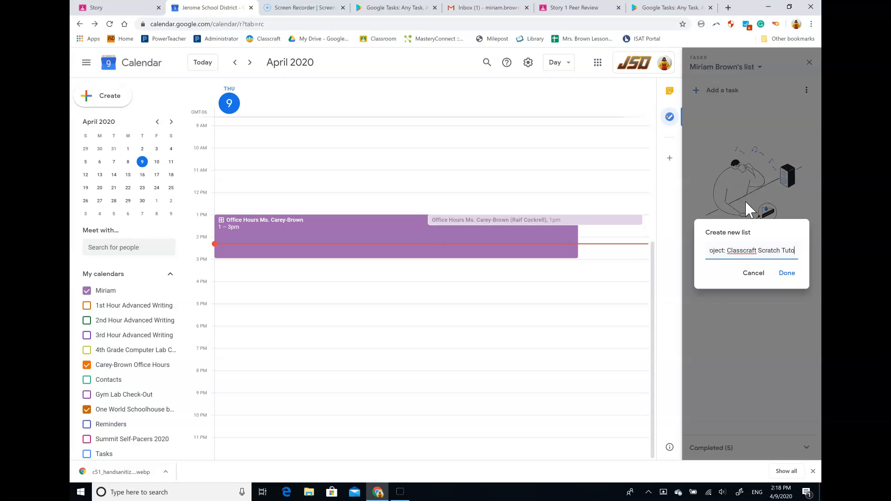
type("rials")
left_click(784, 274)
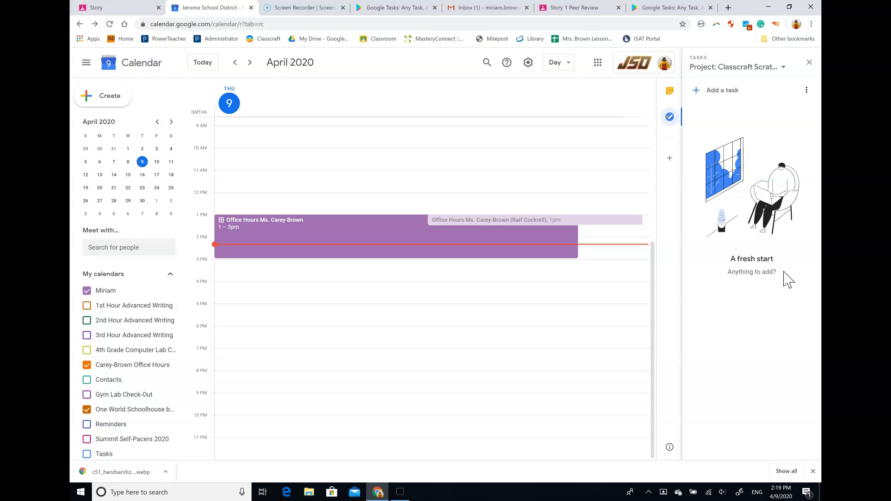
Step: Add the task "Make tutorial from the Book Coding Games in Scratch" to the project list
left_click(742, 126)
left_click(715, 91)
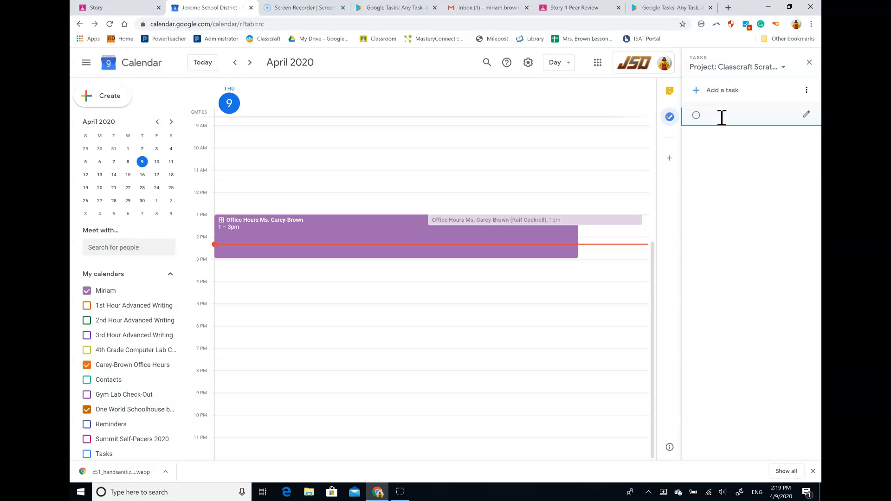
type("Make tutorial from the Book Coding Games")
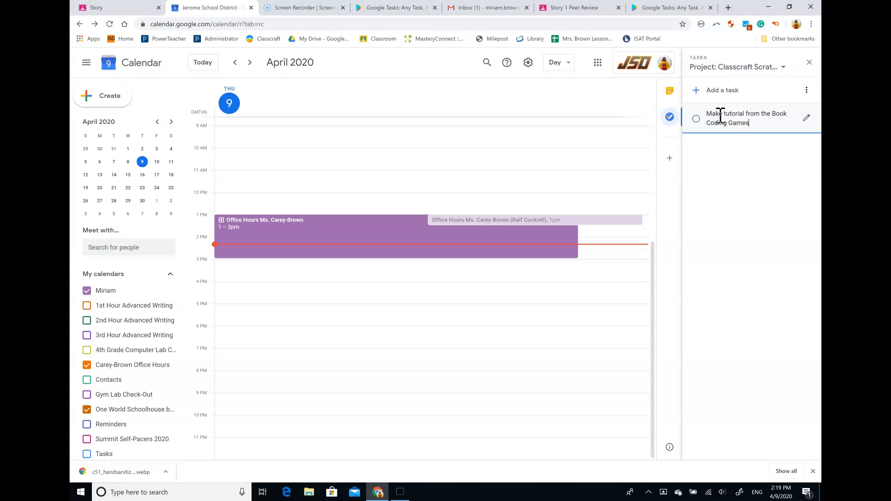
type(" in Scratch")
Step: Add the tasks "Make tutorials from the Book 20 awesome games" and "Make a Classcraft Quest with the tutorials"
left_click(701, 91)
type("Make")
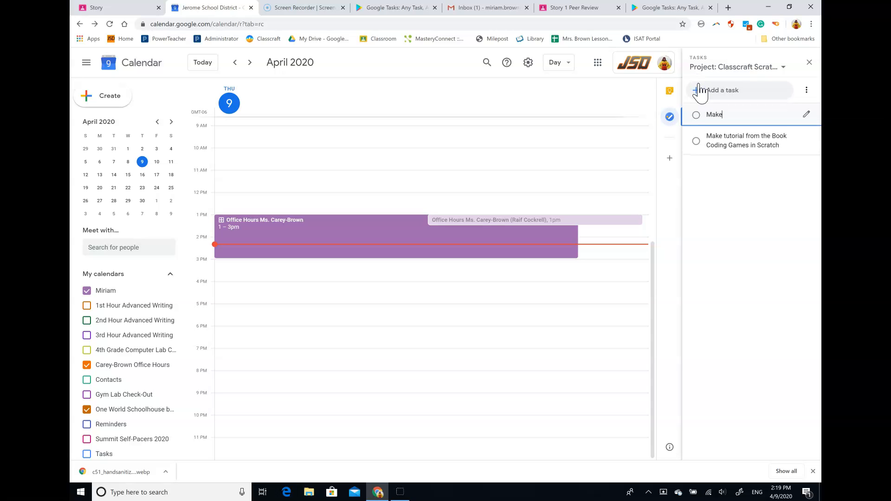
type(" tutorials foom th")
type("e Book 20 awesome games")
left_click(700, 90)
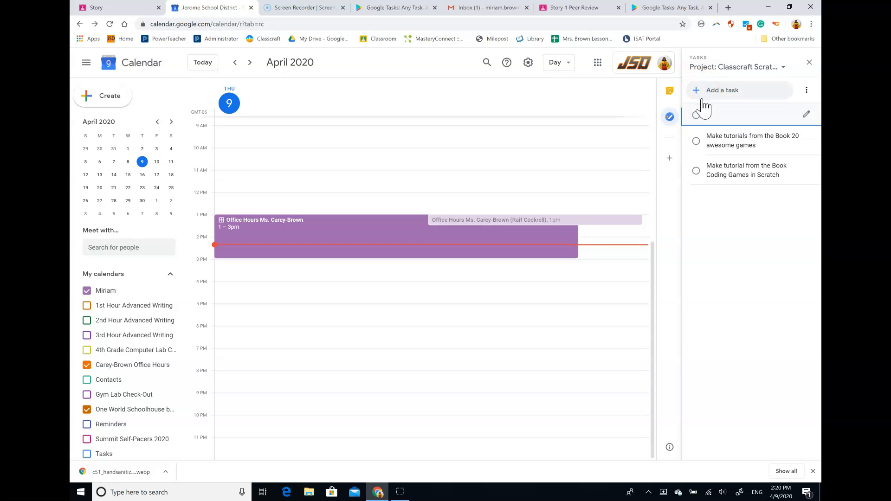
type("Make a Classscraft Quest with the tutorials")
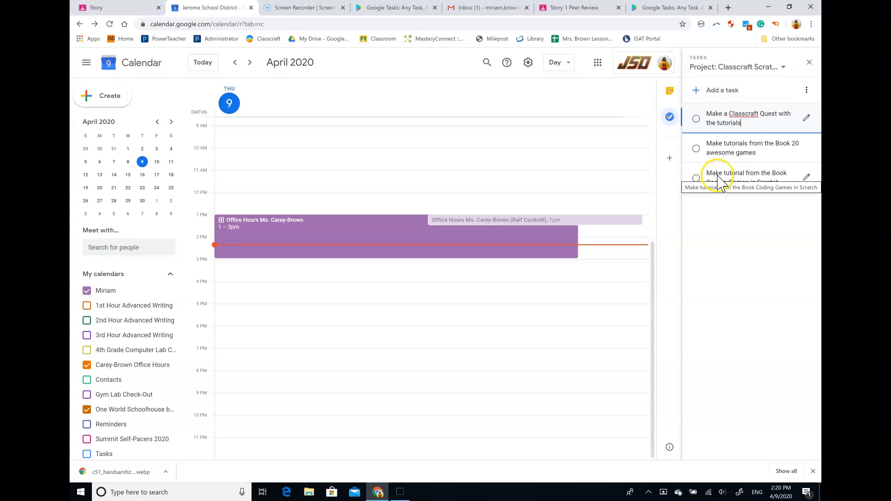
Step: Reorder the tasks so the Coding Games tutorial comes first, the 20 awesome games tutorials second and the Classcraft Quest last
left_click_drag(710, 175, 696, 108)
left_click_drag(748, 180, 698, 138)
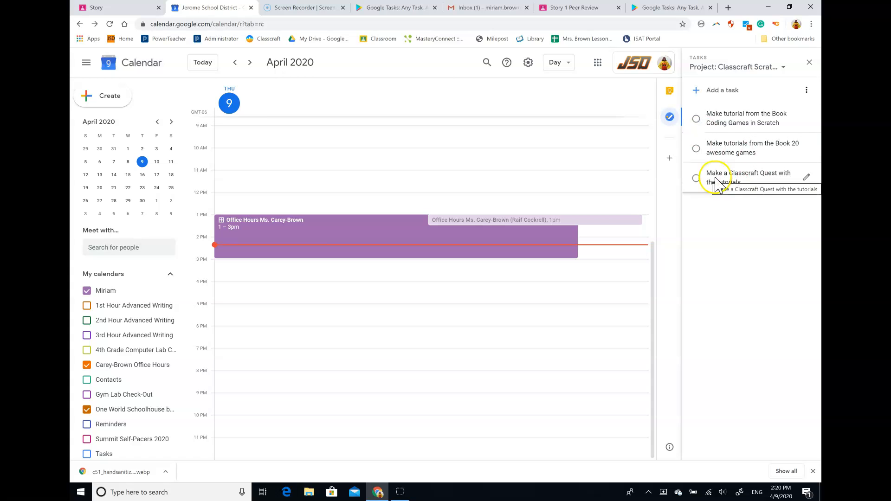
Step: Add the subtasks "Star Hunter" and "Cheese Chase" to the Coding Games in Scratch task
left_click(734, 121)
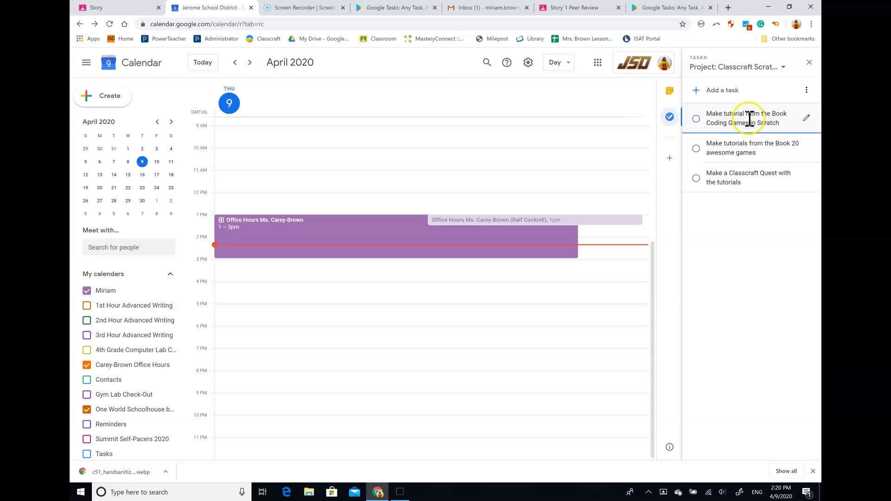
left_click(806, 116)
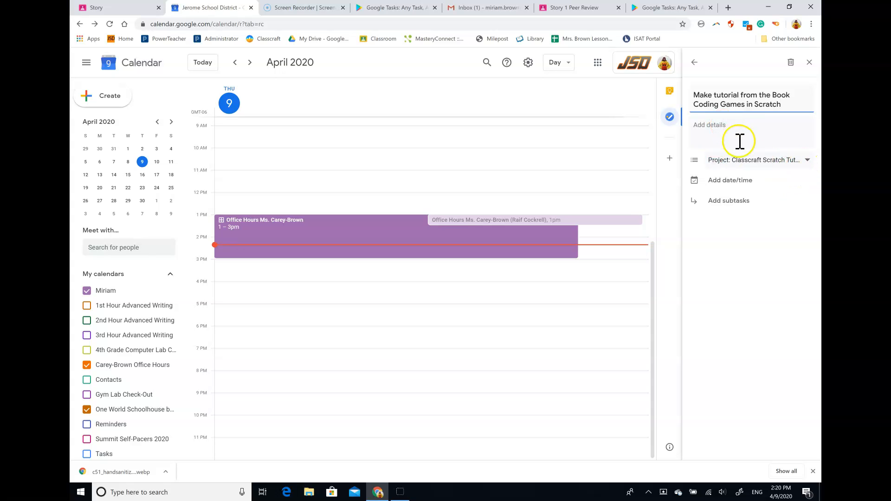
left_click(727, 206)
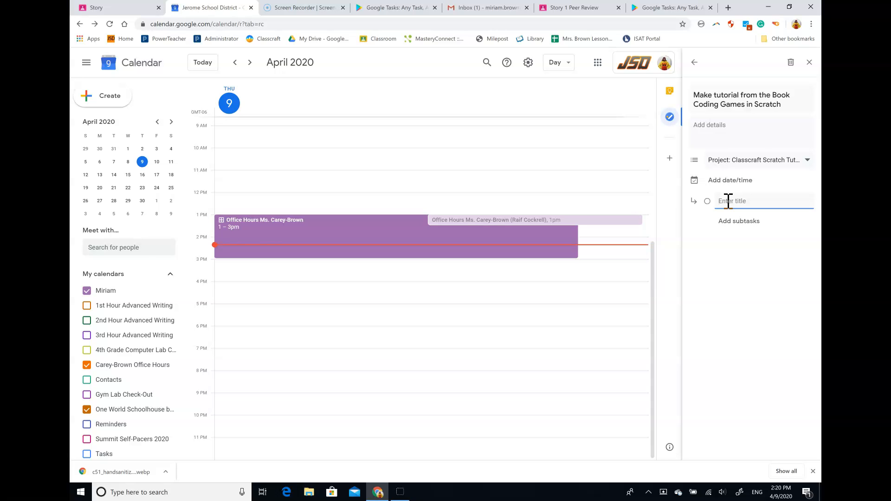
type("sta")
key("BackSpace")
type("Star Hunter")
left_click(731, 221)
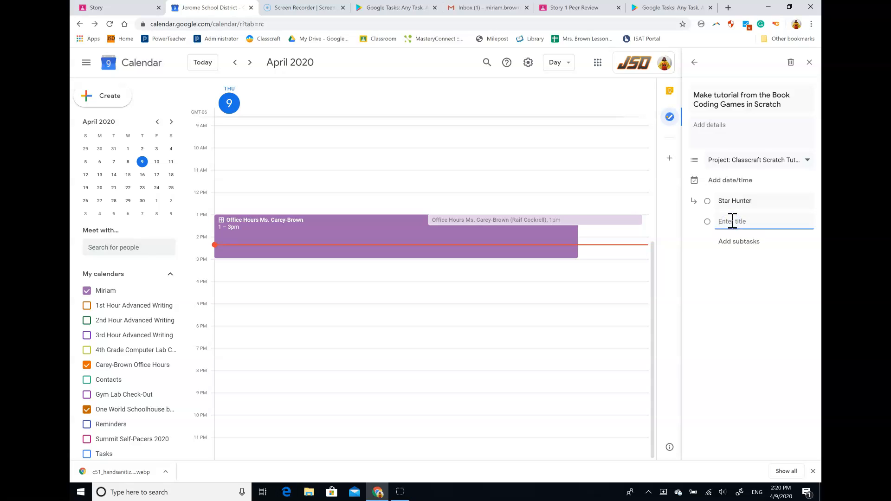
type("Chec")
type("se Chase")
Step: Add the subtasks "Circle Wars" and "Jumpy Monkey" to the Coding Games in Scratch task
left_click(747, 242)
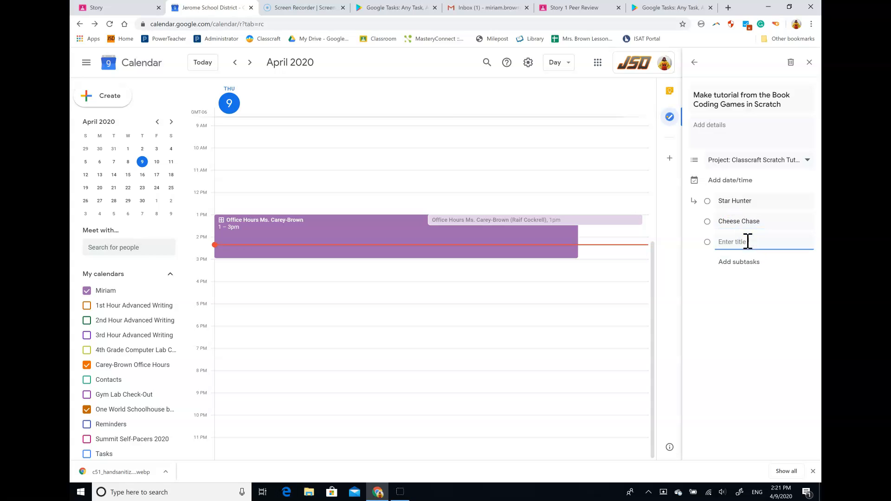
type("Circle Wars")
left_click(744, 262)
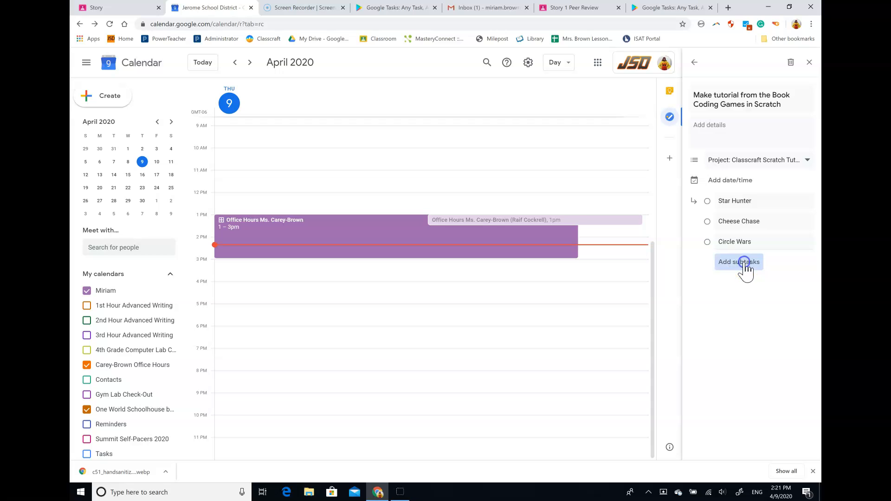
type("Jum")
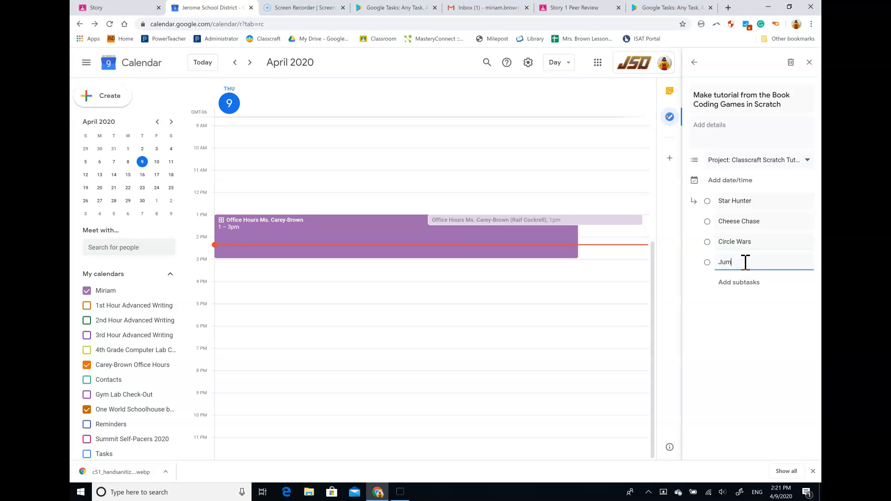
type("py Monkey")
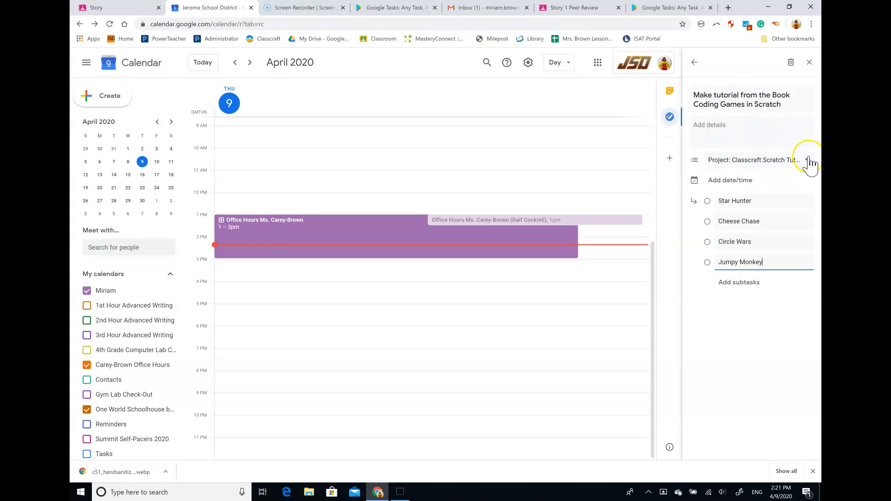
Step: Set the Coding Games task's due date to April 30, 2020 at 12:00 PM and return to the task list
left_click(745, 182)
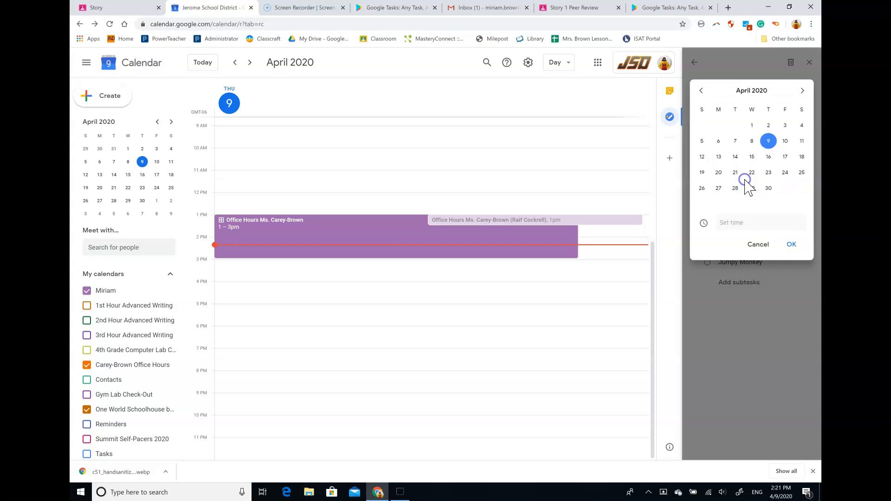
left_click(769, 189)
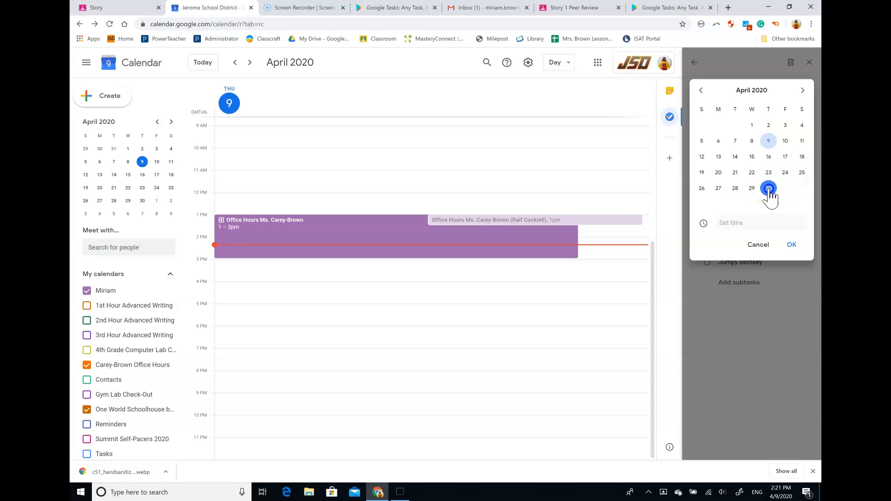
left_click(765, 223)
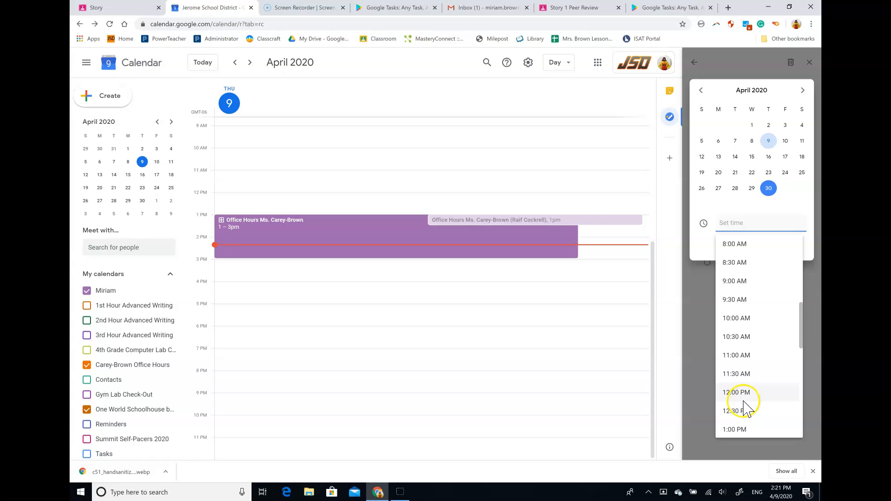
left_click(742, 392)
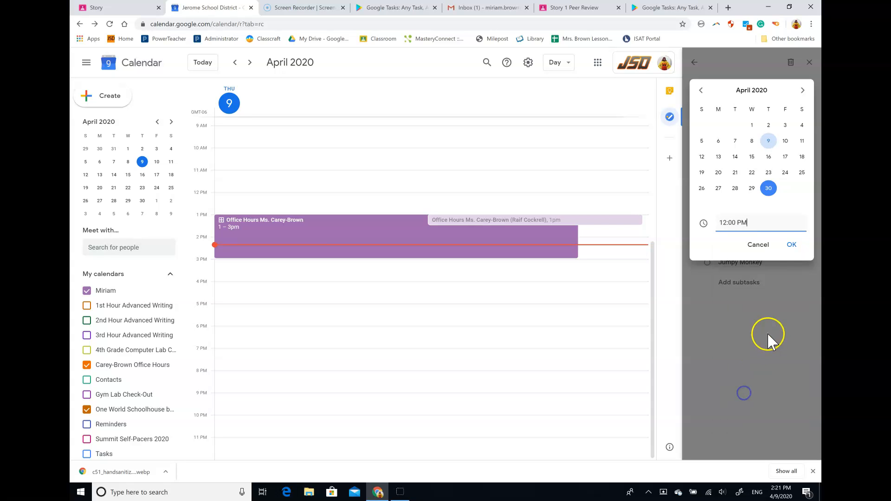
left_click(794, 249)
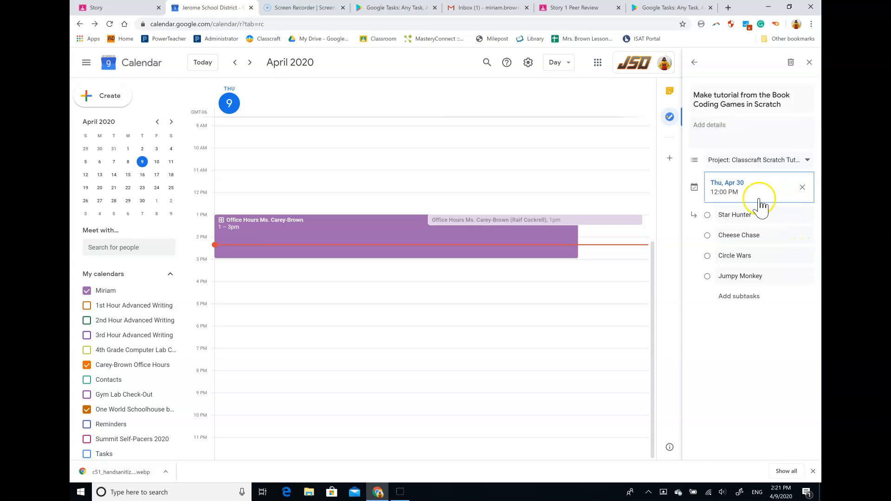
left_click(696, 62)
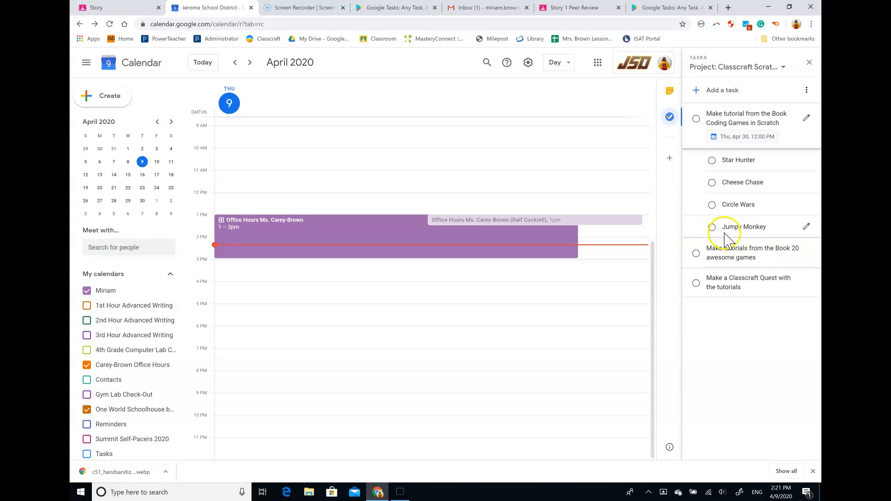
Step: Mark the "Star Hunter" subtask as complete
left_click(710, 208)
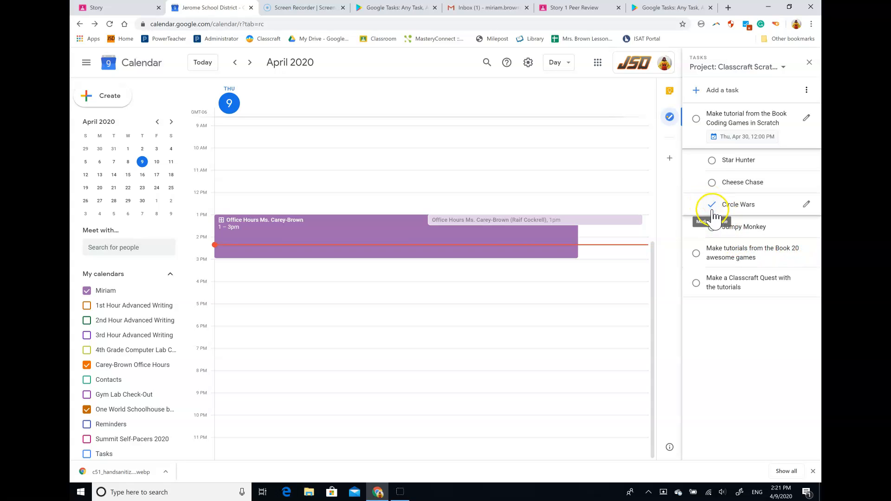
left_click(712, 161)
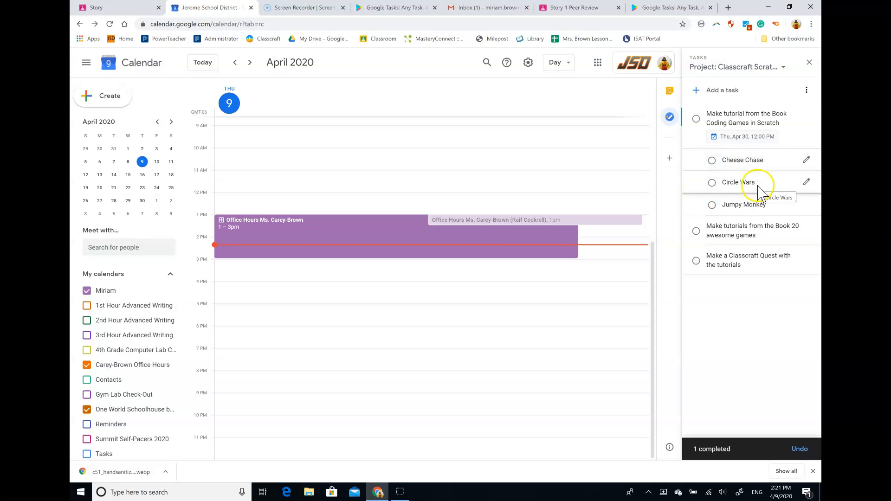
left_click(696, 118)
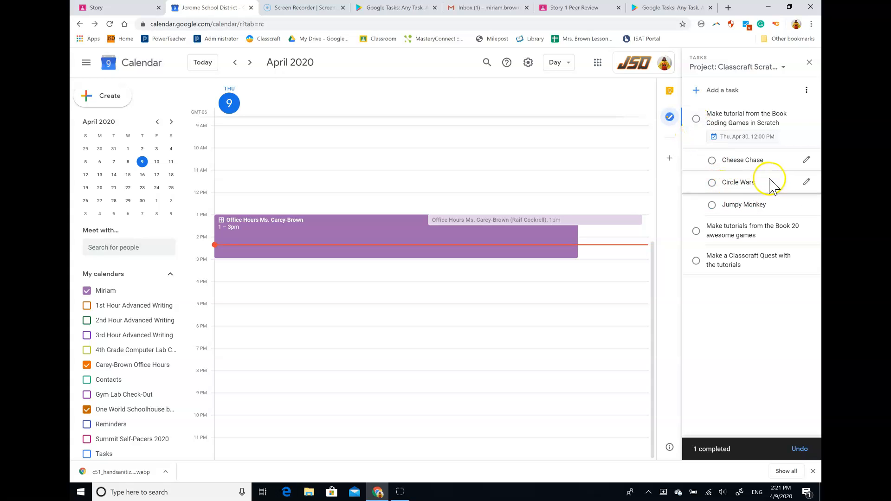
Step: Set the 20 awesome games task's due date to May 30, 2020 at 12:00 PM and return to the task list
left_click(734, 236)
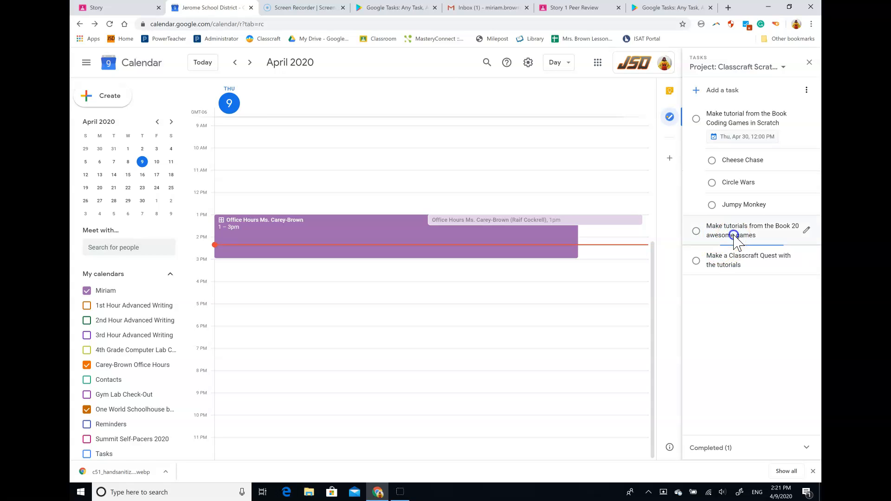
left_click(806, 232)
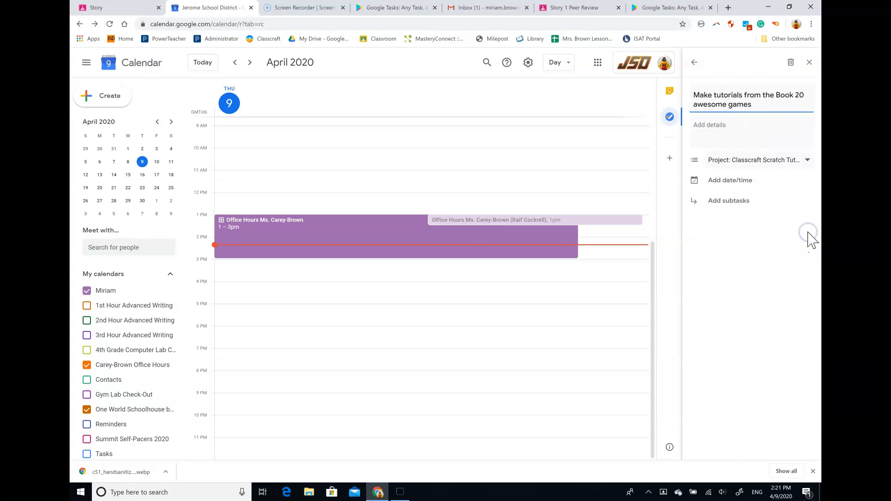
left_click(750, 185)
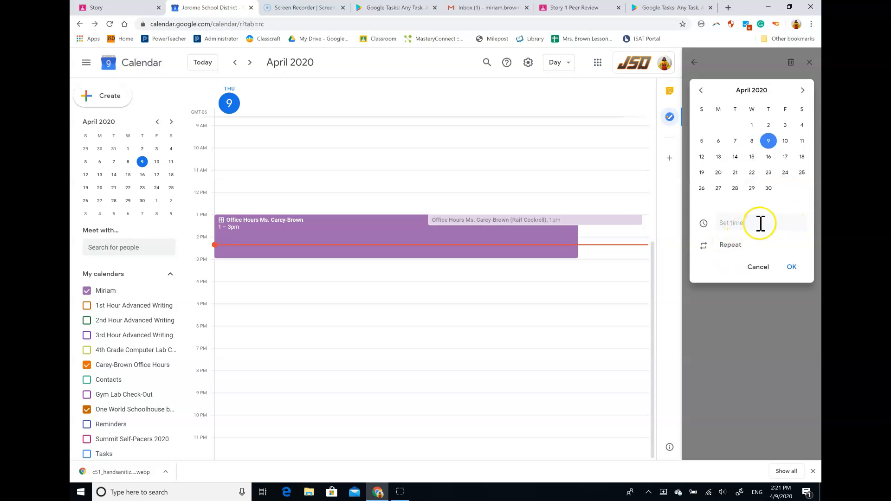
left_click(726, 223)
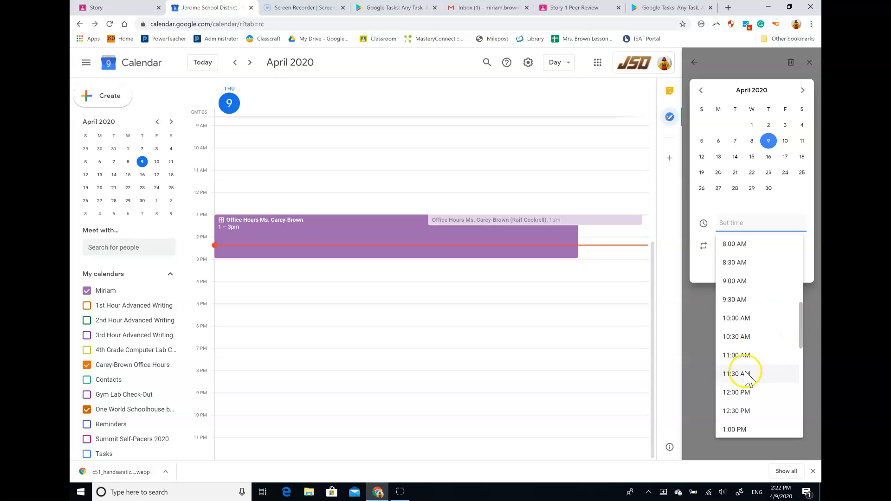
left_click(740, 392)
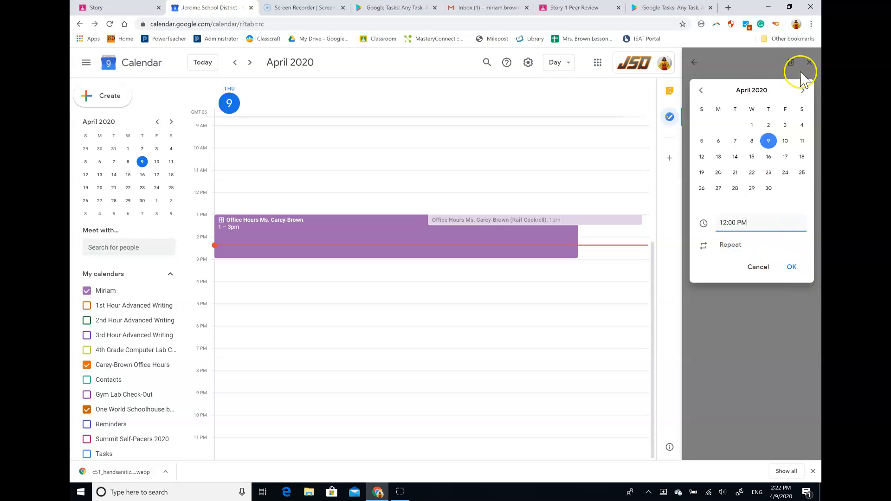
left_click(802, 90)
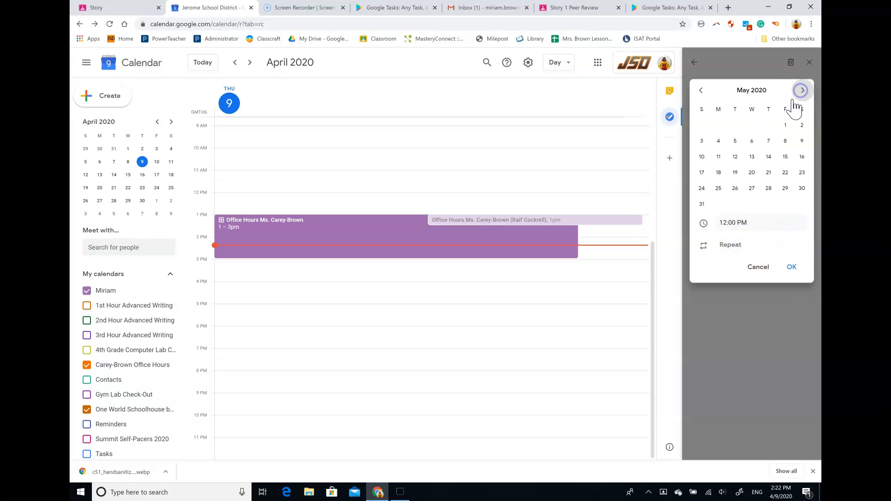
left_click(802, 189)
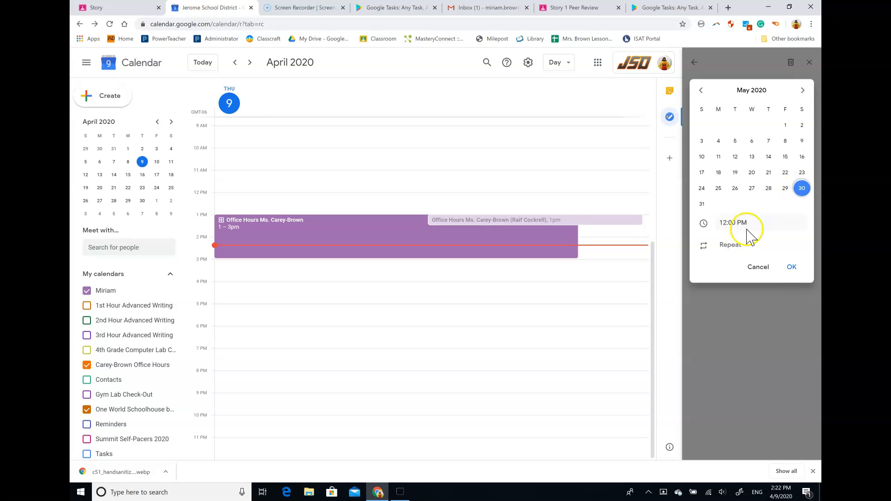
left_click(790, 270)
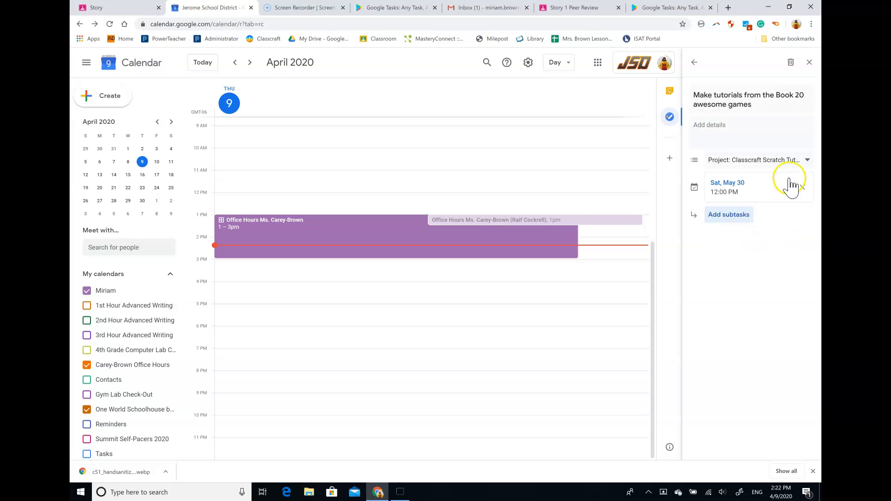
left_click(694, 65)
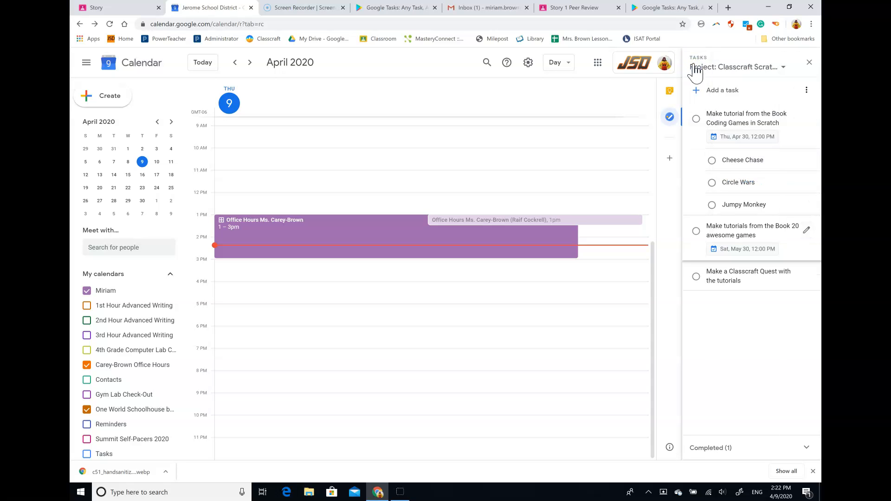